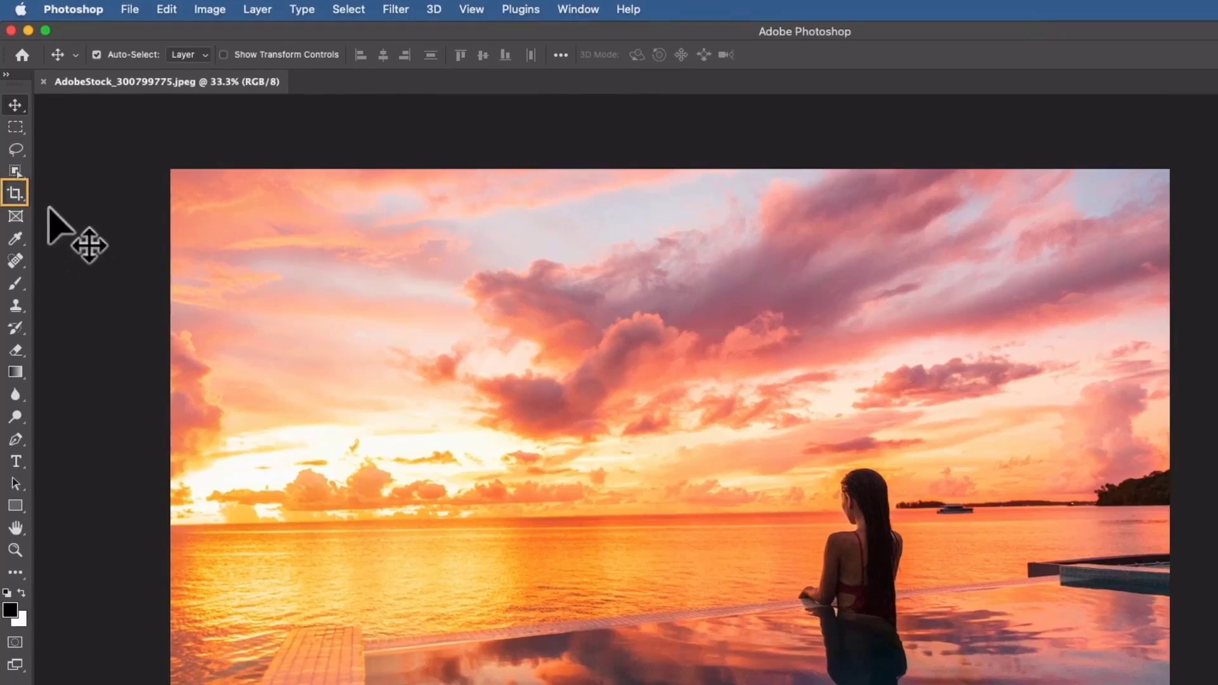
- Tighten the crop frame around the woman, sunset and pool with the Crop tool, and rotate the image slightly inside it
{"action": "left_click", "coordinate": [15, 193]}
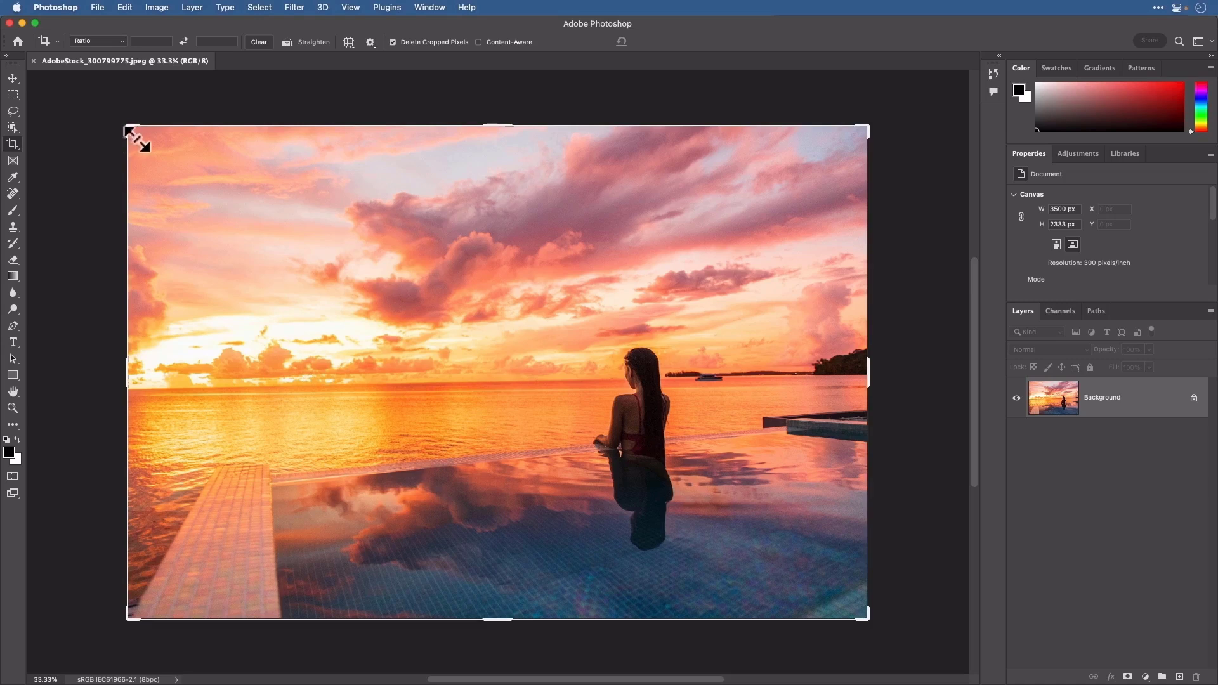
{"action": "left_click_drag", "start_coordinate": [135, 138], "coordinate": [182, 213]}
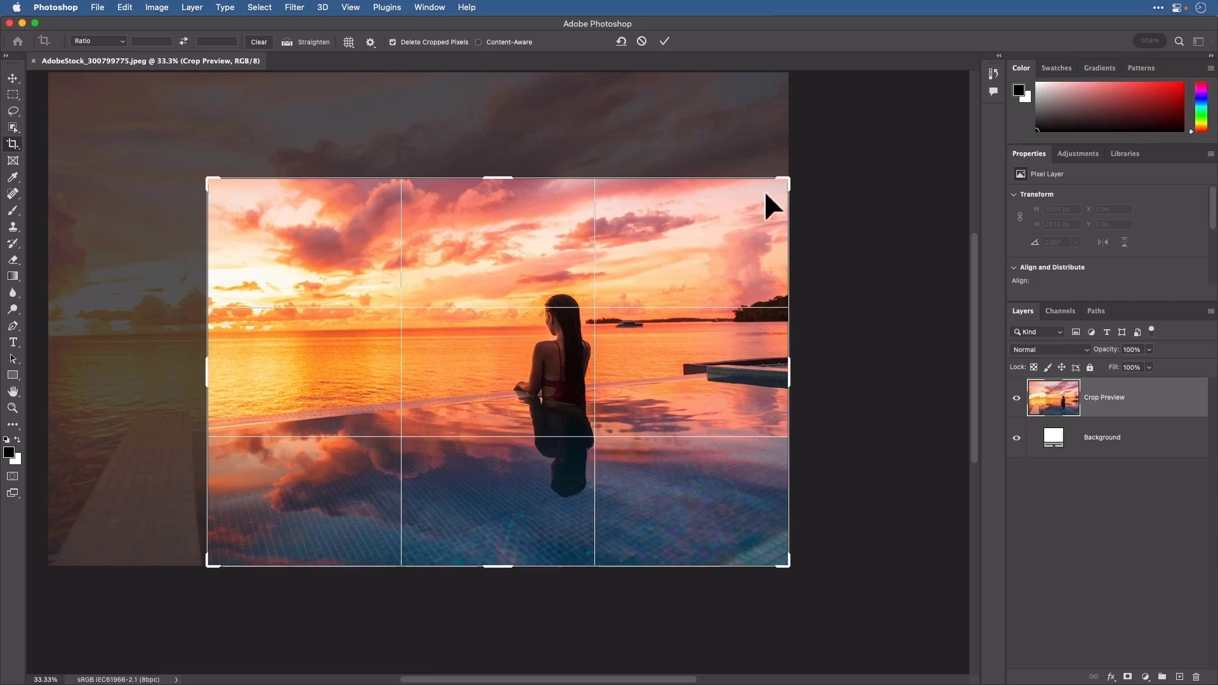
{"action": "left_click_drag", "start_coordinate": [799, 187], "coordinate": [732, 198]}
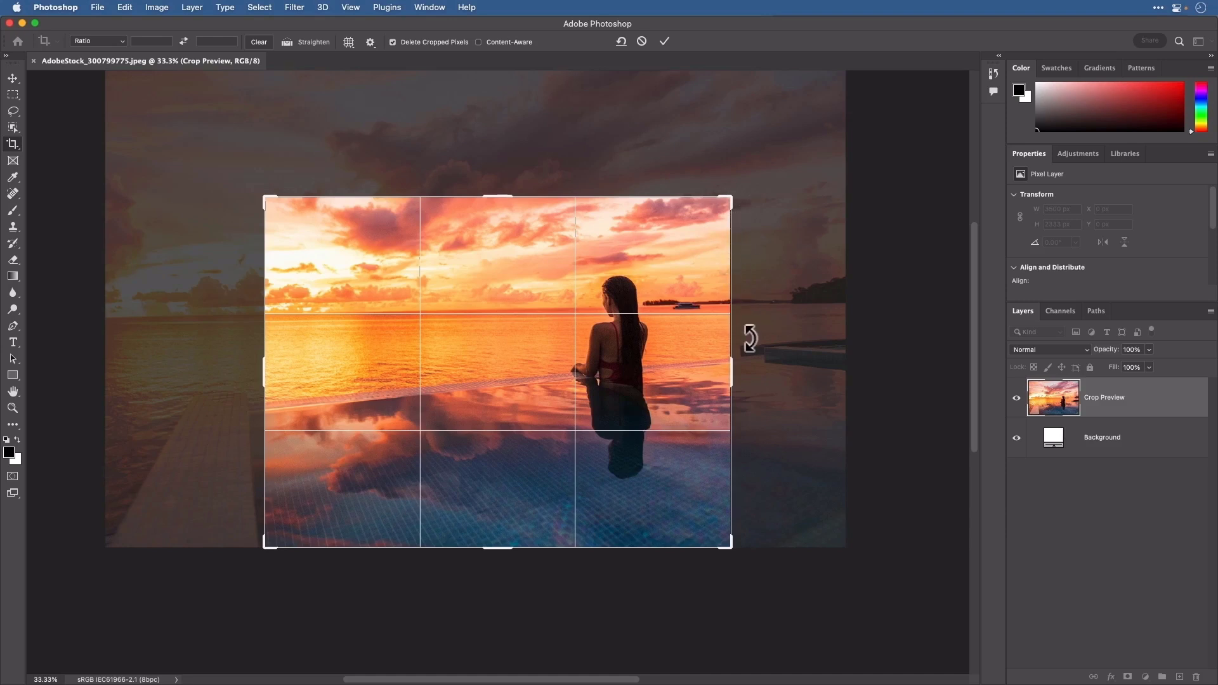
{"action": "left_click_drag", "start_coordinate": [740, 345], "coordinate": [713, 351]}
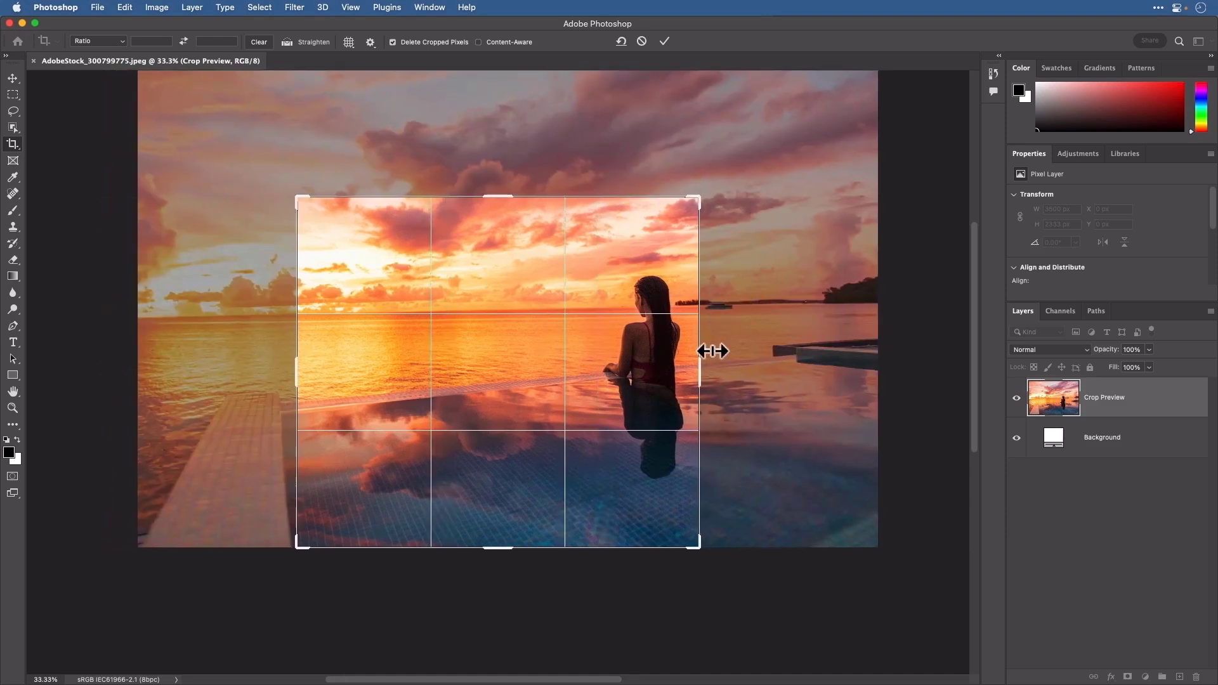
{"action": "left_click_drag", "start_coordinate": [512, 548], "coordinate": [516, 541]}
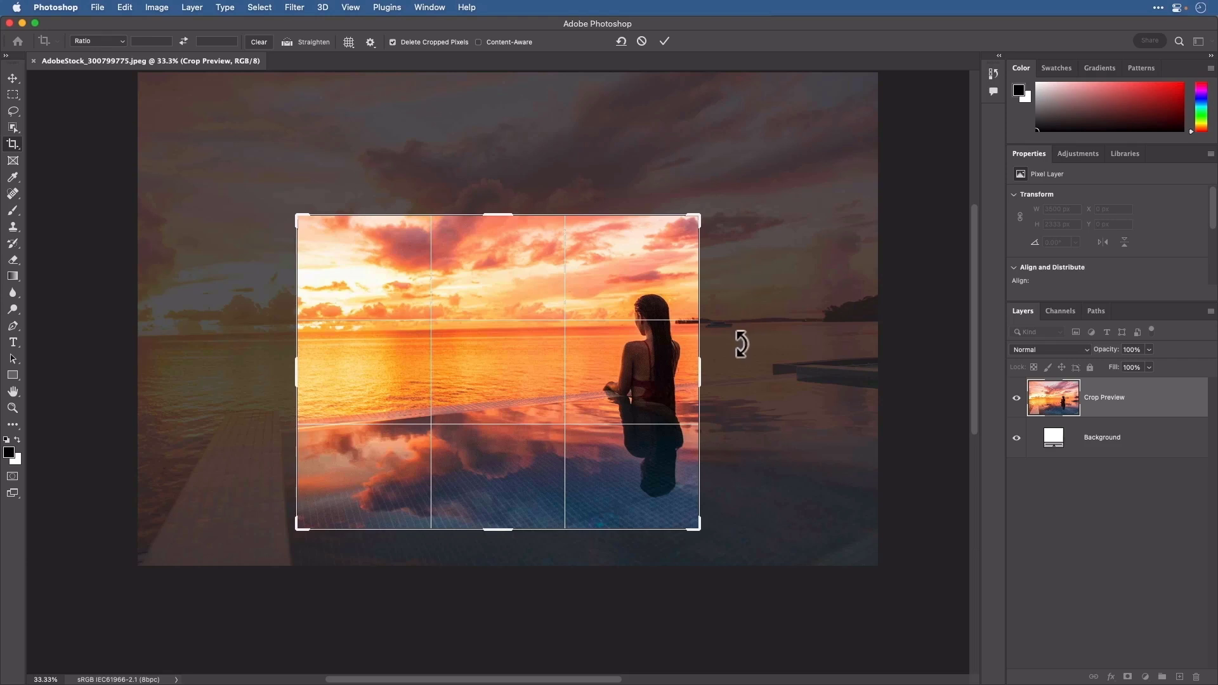
{"action": "mouse_move", "coordinate": [734, 286]}
{"action": "left_mouse_down"}
{"action": "mouse_move", "coordinate": [727, 279]}
{"action": "mouse_move", "coordinate": [739, 289]}
{"action": "left_mouse_up"}
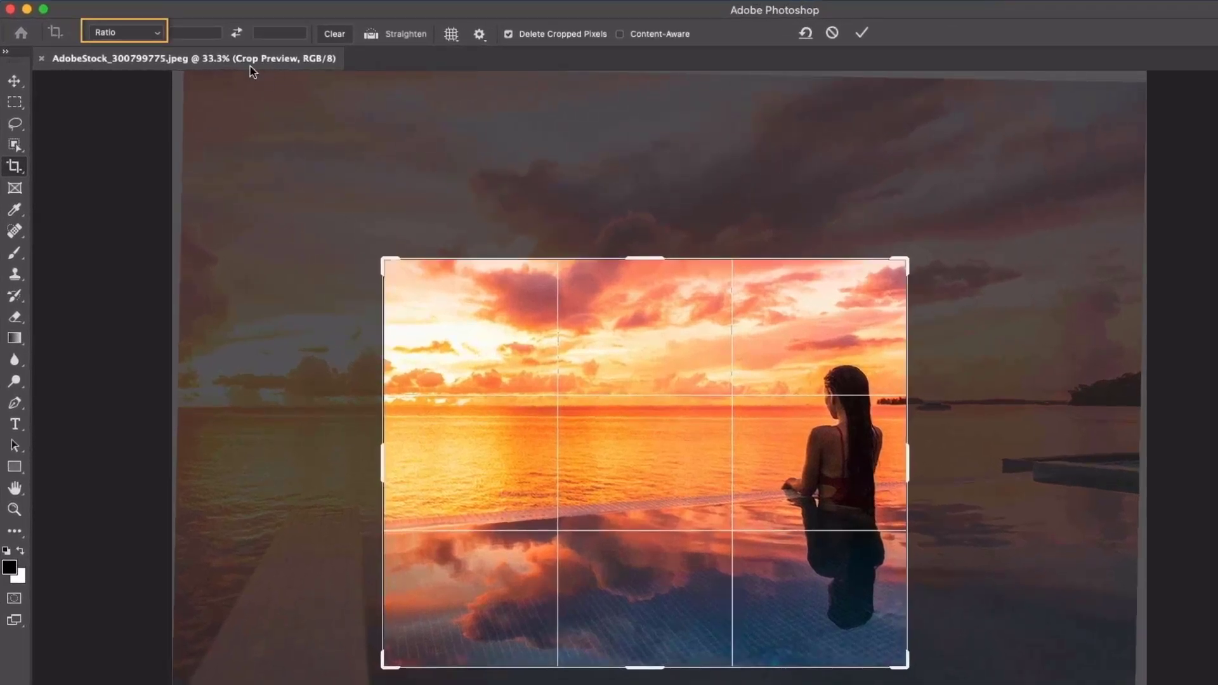
- Constrain the crop frame to the 1 : 1 (Square) ratio and adjust the framing by hand
{"action": "left_click", "coordinate": [154, 39]}
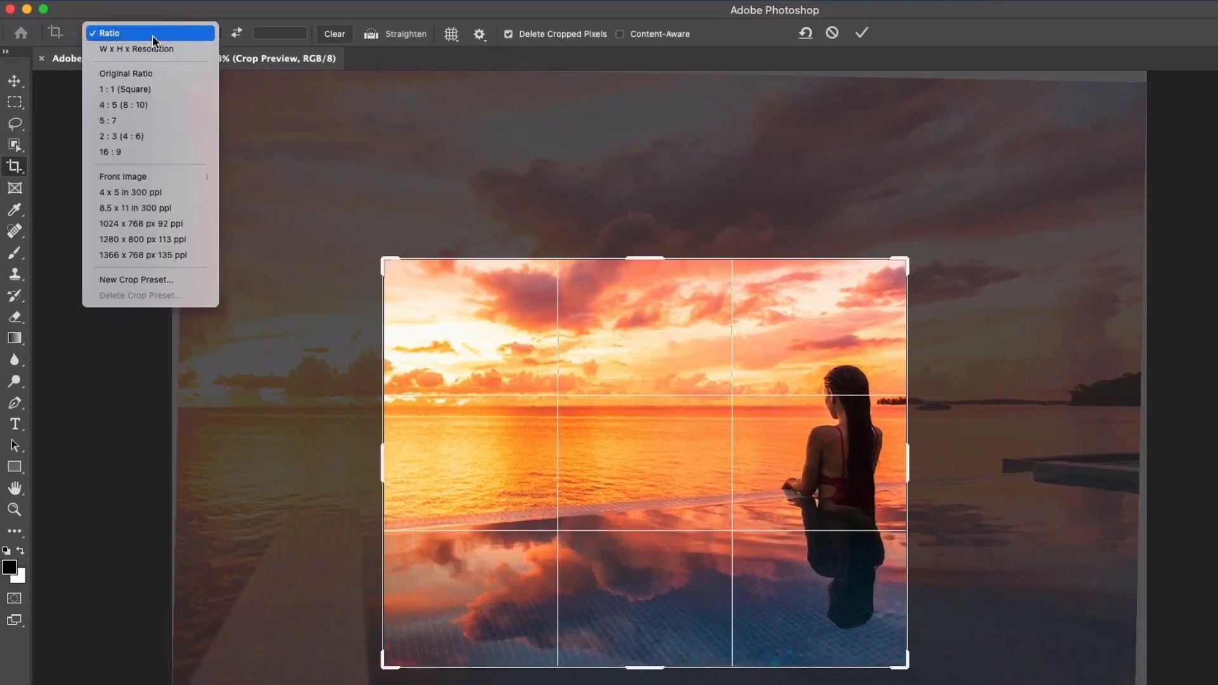
{"action": "left_click", "coordinate": [174, 89]}
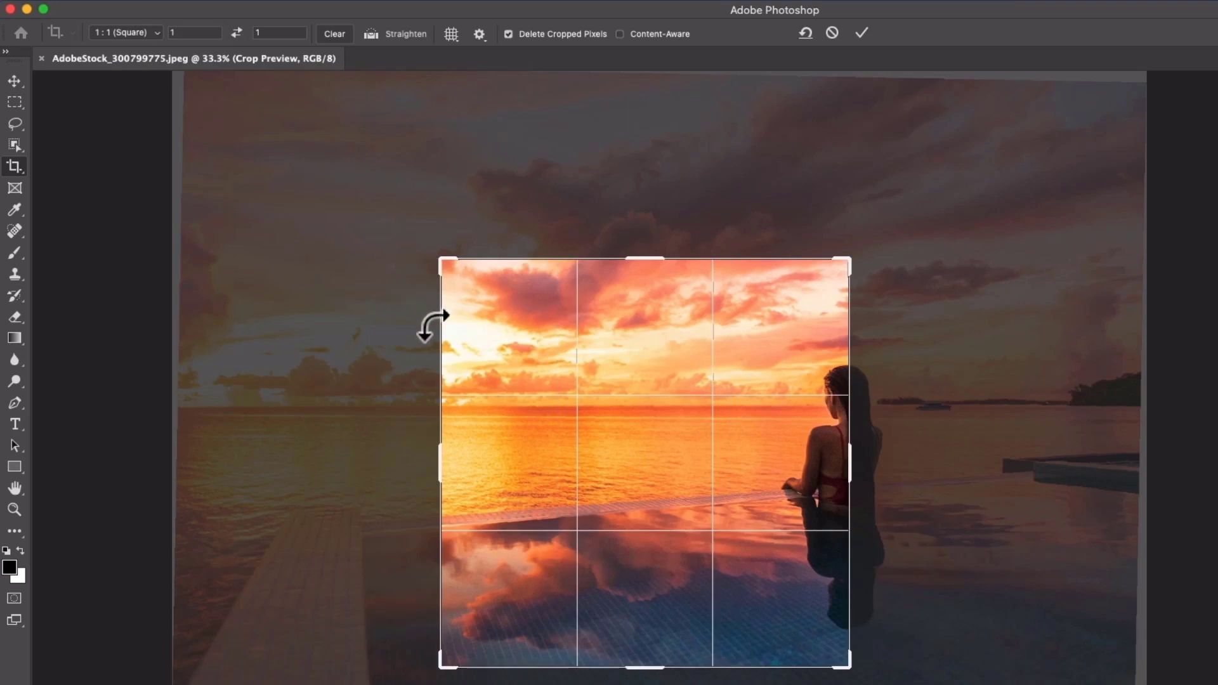
{"action": "left_click_drag", "start_coordinate": [457, 335], "coordinate": [480, 344]}
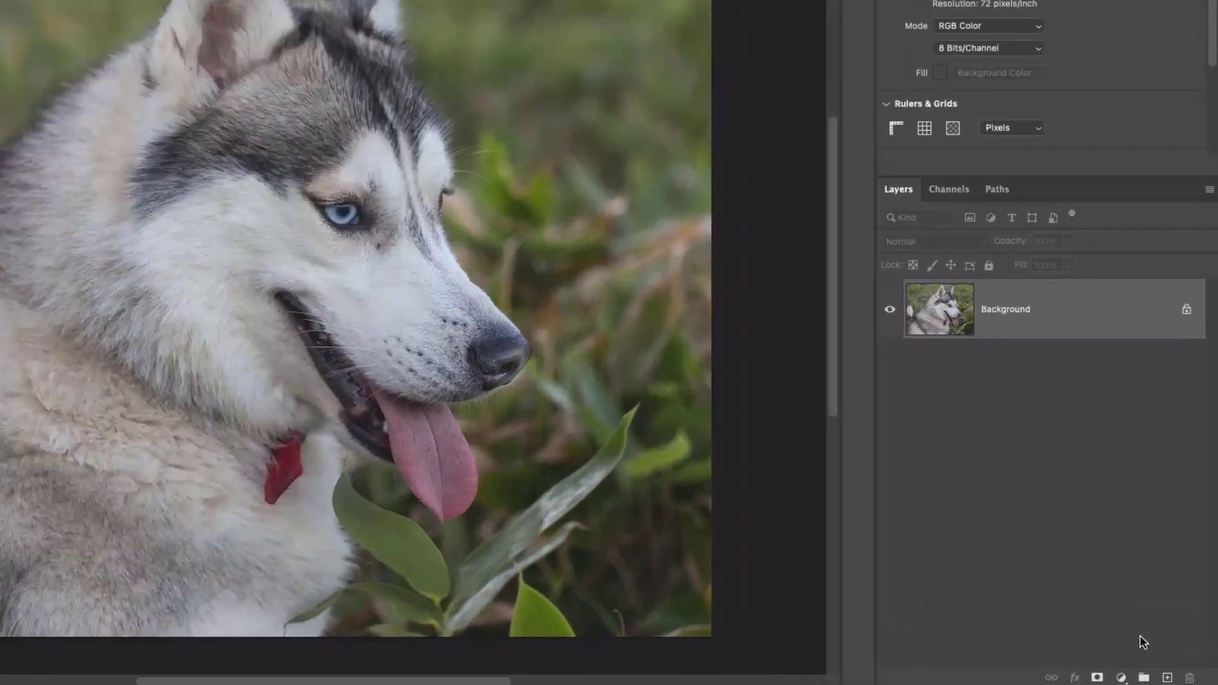
- Add a Levels adjustment layer above the husky photo's background
{"action": "left_click", "coordinate": [1122, 678]}
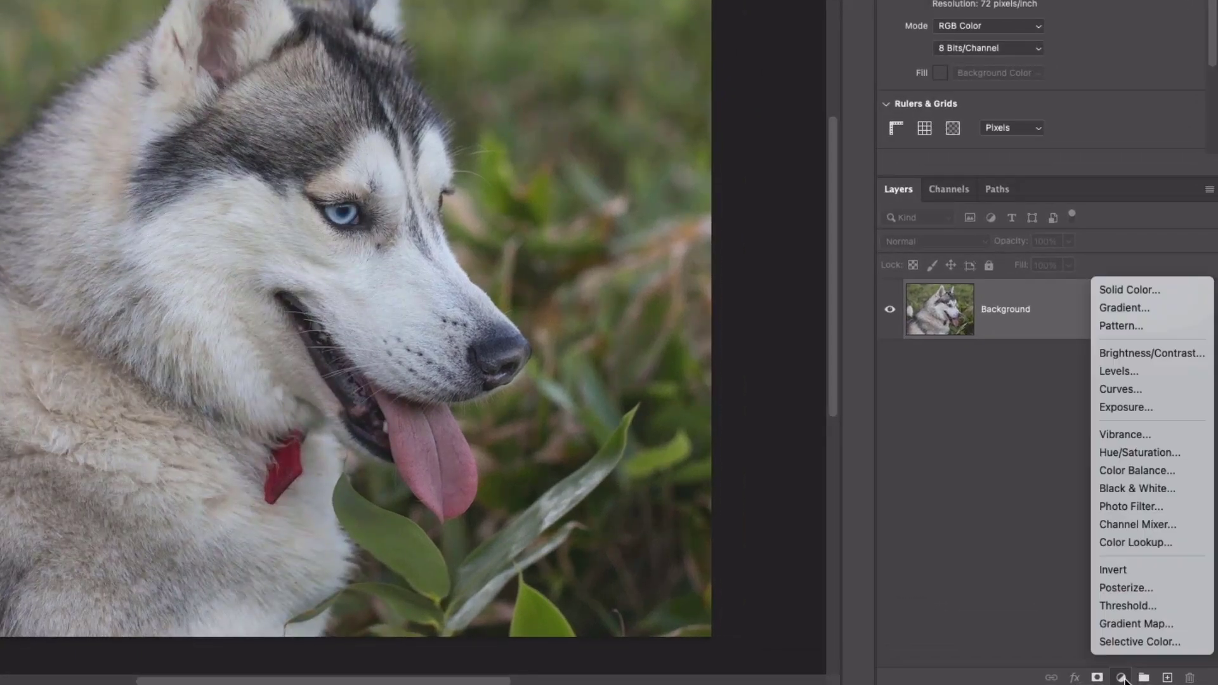
{"action": "left_click", "coordinate": [1129, 371]}
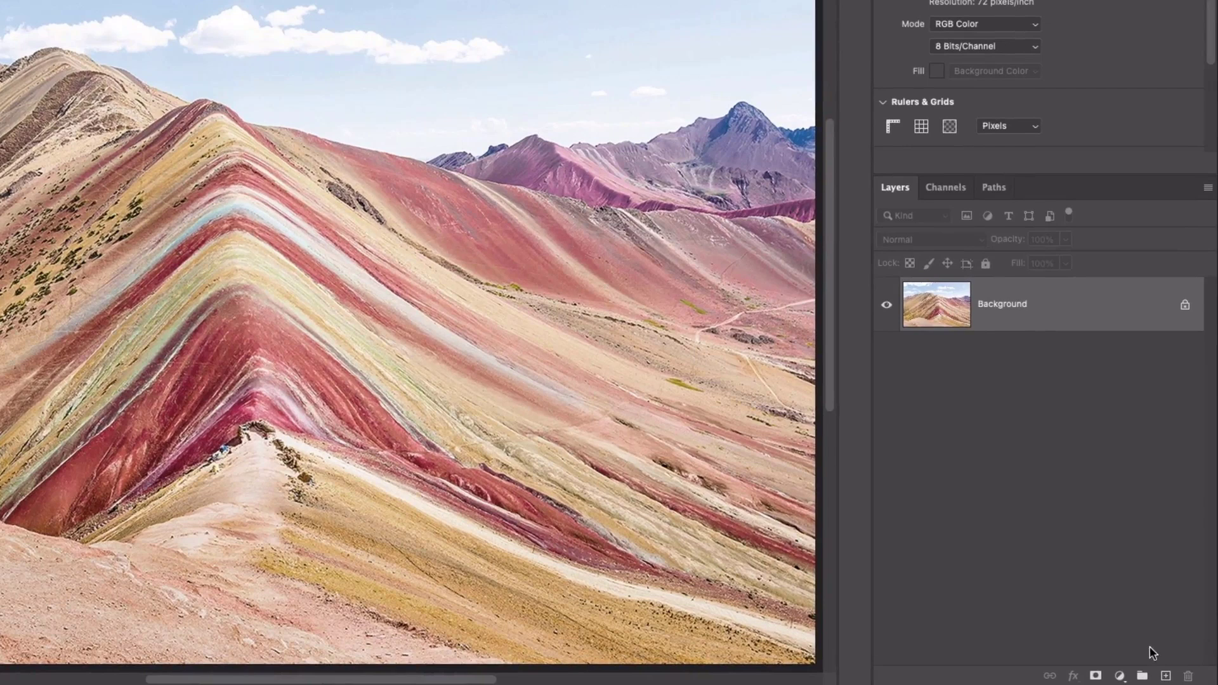
- Add a Hue/Saturation adjustment layer to the mountain photo and raise the Master saturation to +53
{"action": "left_click", "coordinate": [1120, 675]}
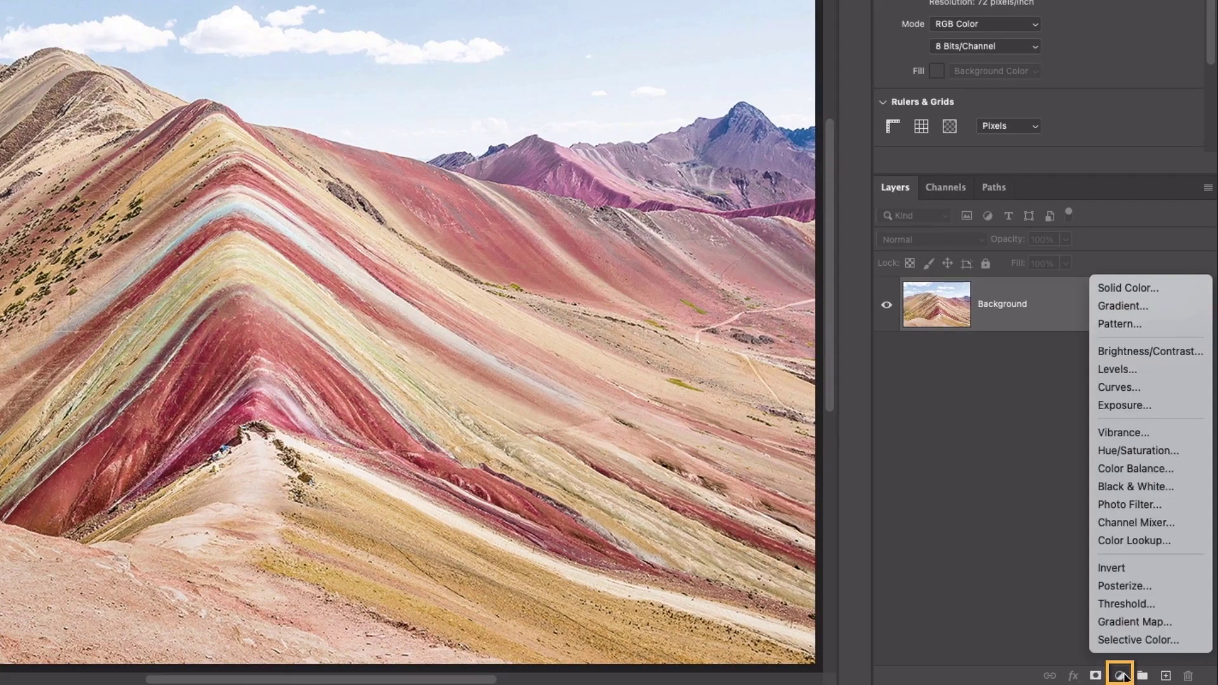
{"action": "left_click", "coordinate": [1180, 455]}
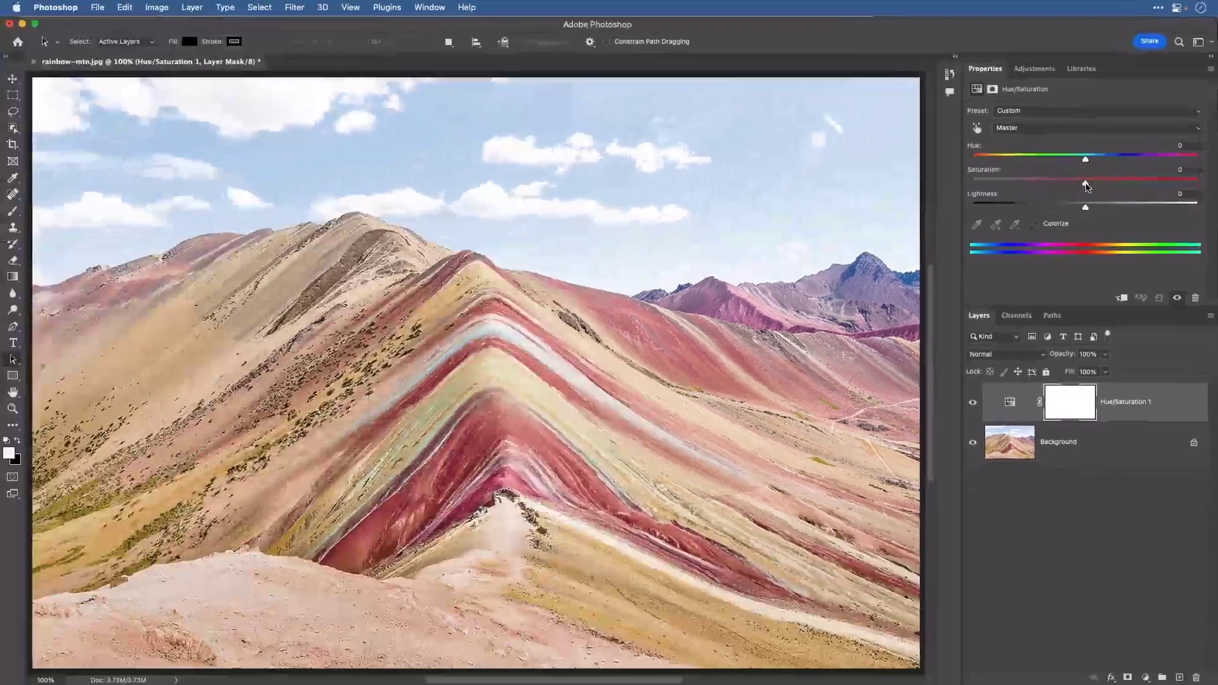
{"action": "left_click_drag", "start_coordinate": [1039, 250], "coordinate": [1115, 248]}
{"action": "left_click_drag", "start_coordinate": [1141, 182], "coordinate": [1145, 183]}
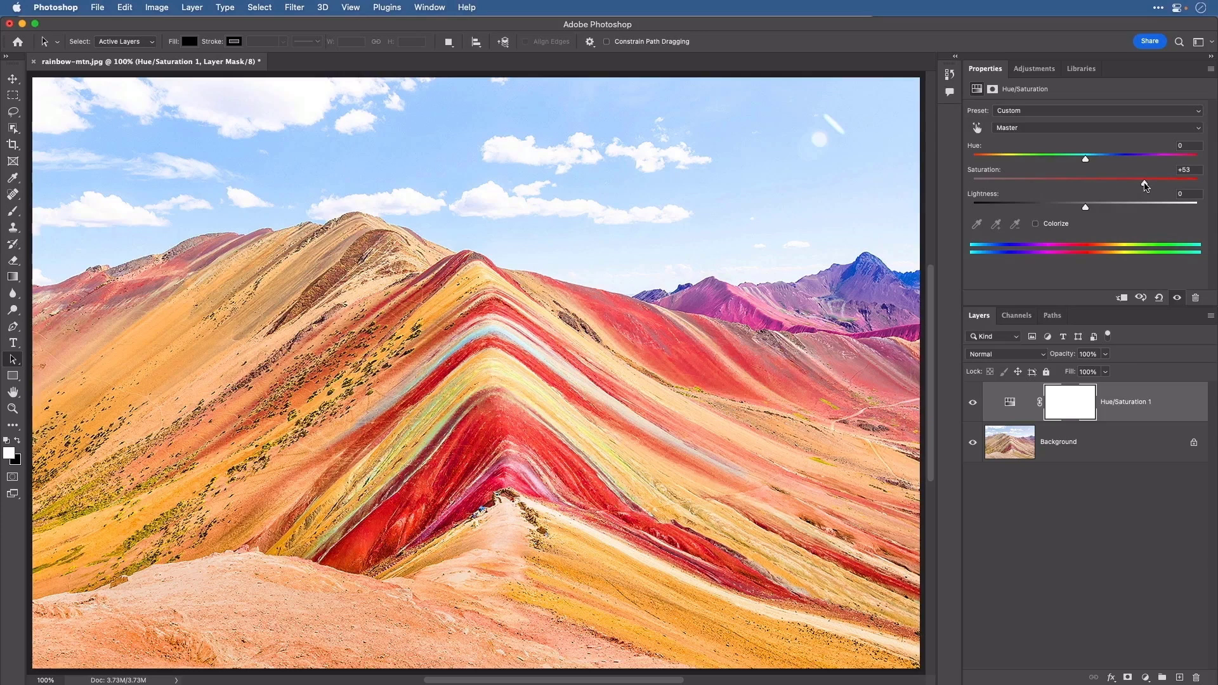
- Reset the Master saturation to 0 and increase the saturation of only the Reds range
{"action": "double_click", "coordinate": [990, 173]}
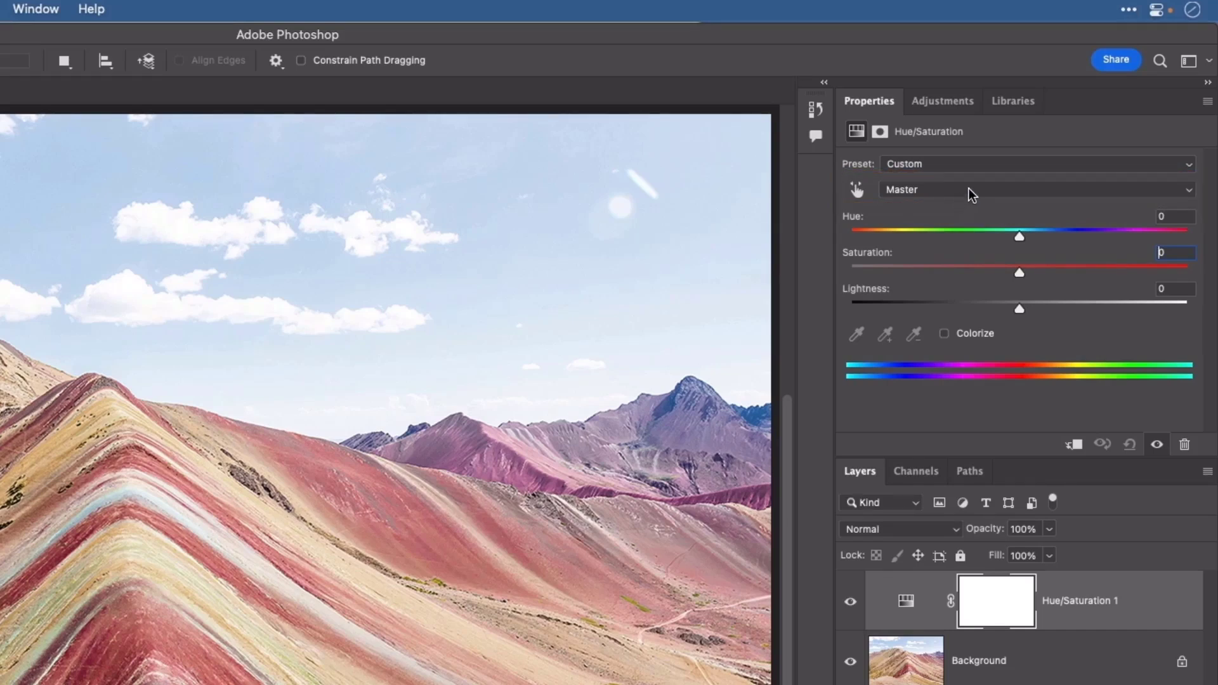
{"action": "left_click", "coordinate": [968, 189]}
{"action": "left_click", "coordinate": [966, 207]}
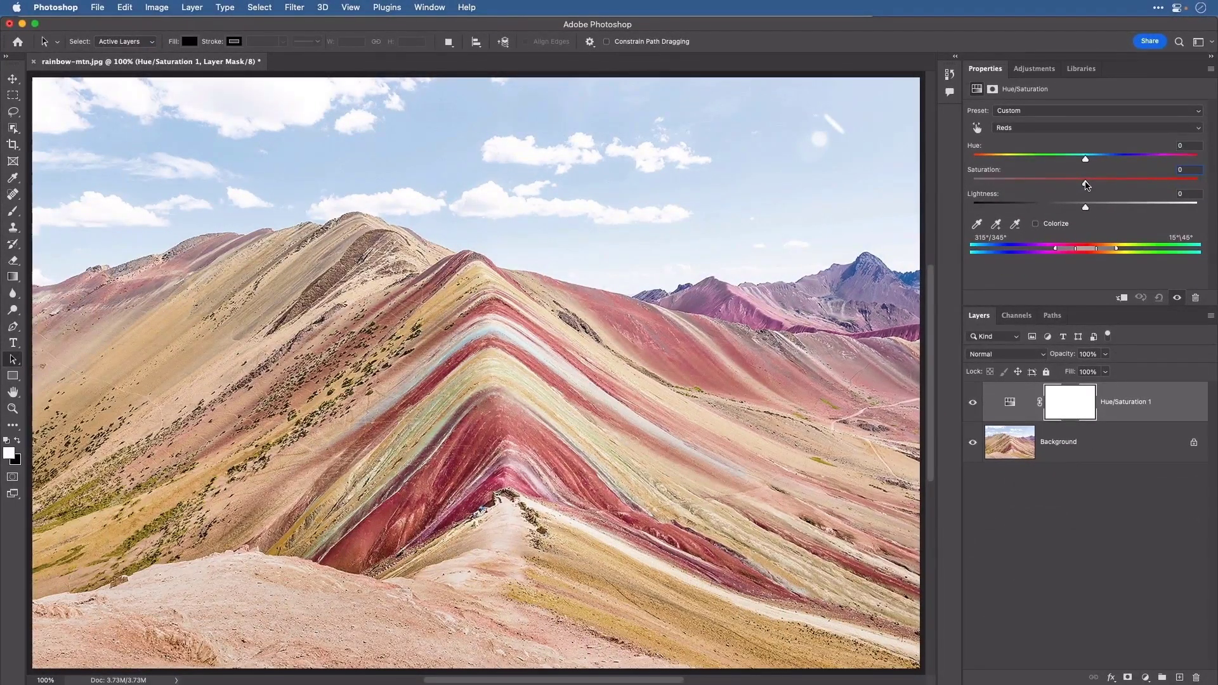
{"action": "left_click_drag", "start_coordinate": [1087, 184], "coordinate": [1120, 185]}
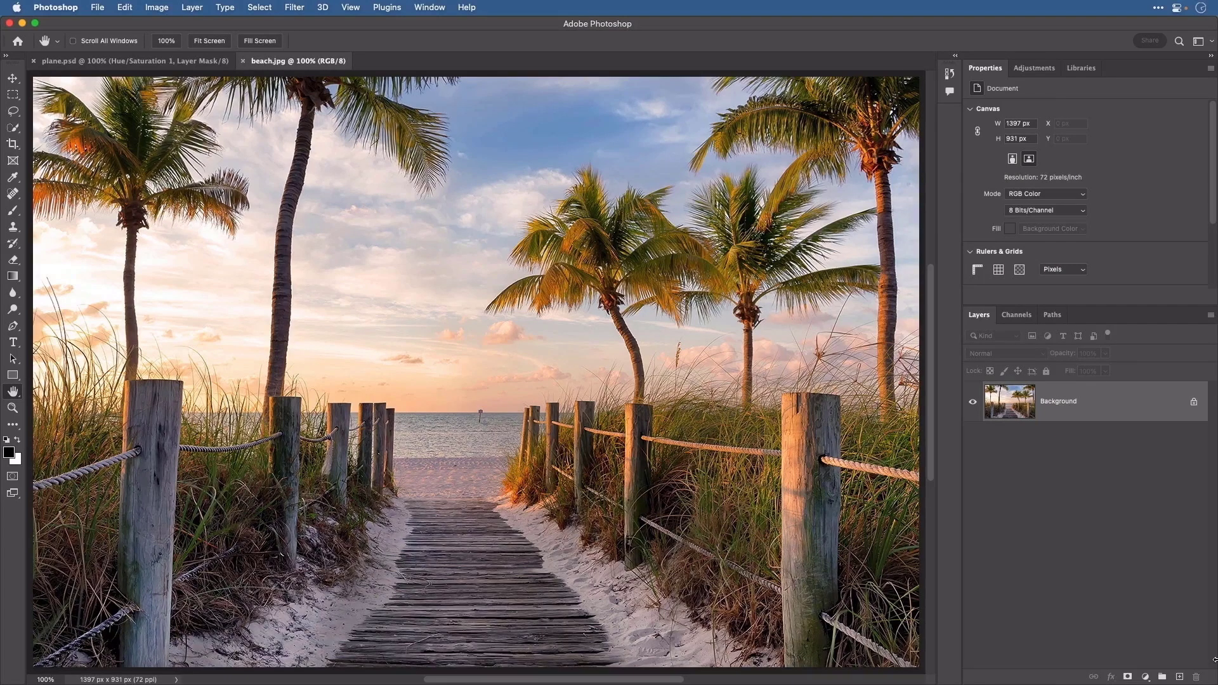
- Add a Photo Filter adjustment layer above the beach photo's background
{"action": "left_click", "coordinate": [1145, 676]}
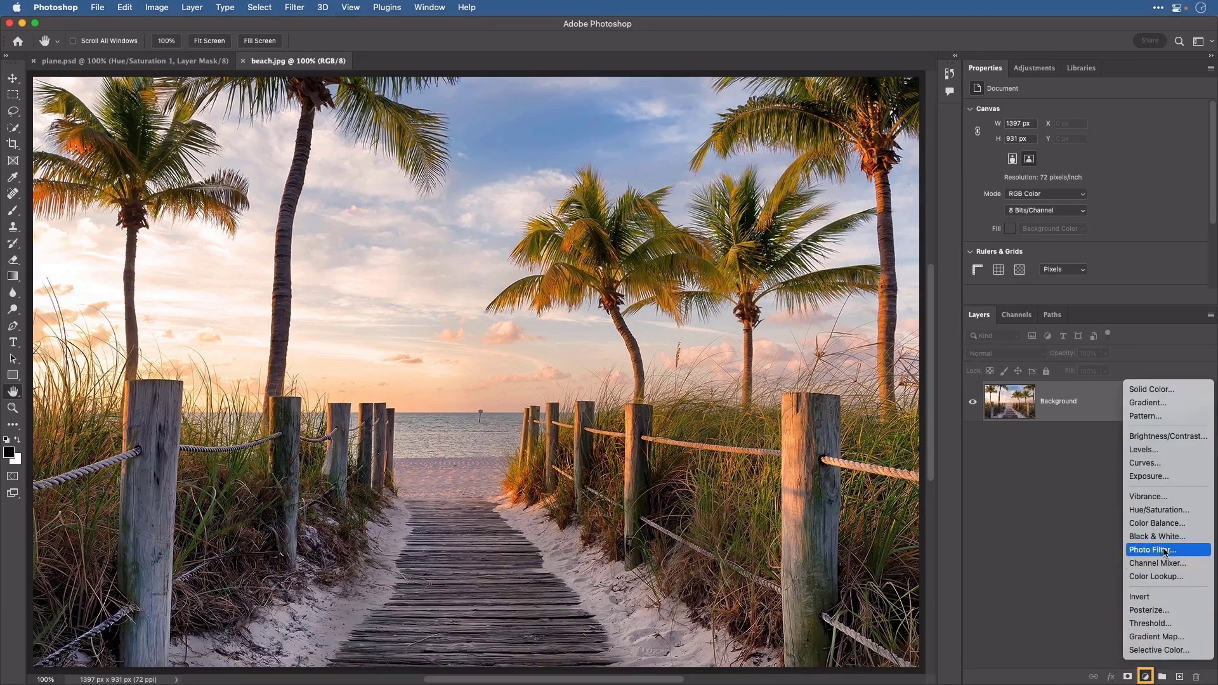
{"action": "left_click", "coordinate": [1154, 550]}
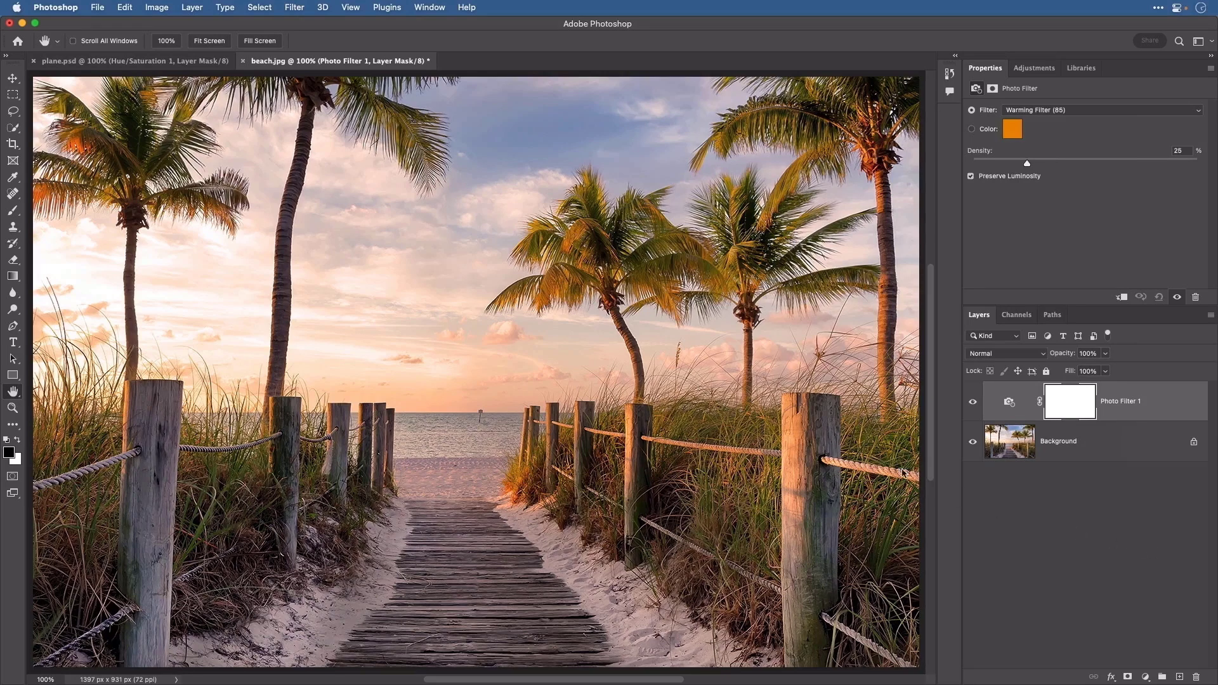
- Save the beach image to the Desktop as beach.psd in Photoshop format, with Maximize Compatibility on
{"action": "left_click", "coordinate": [105, 9]}
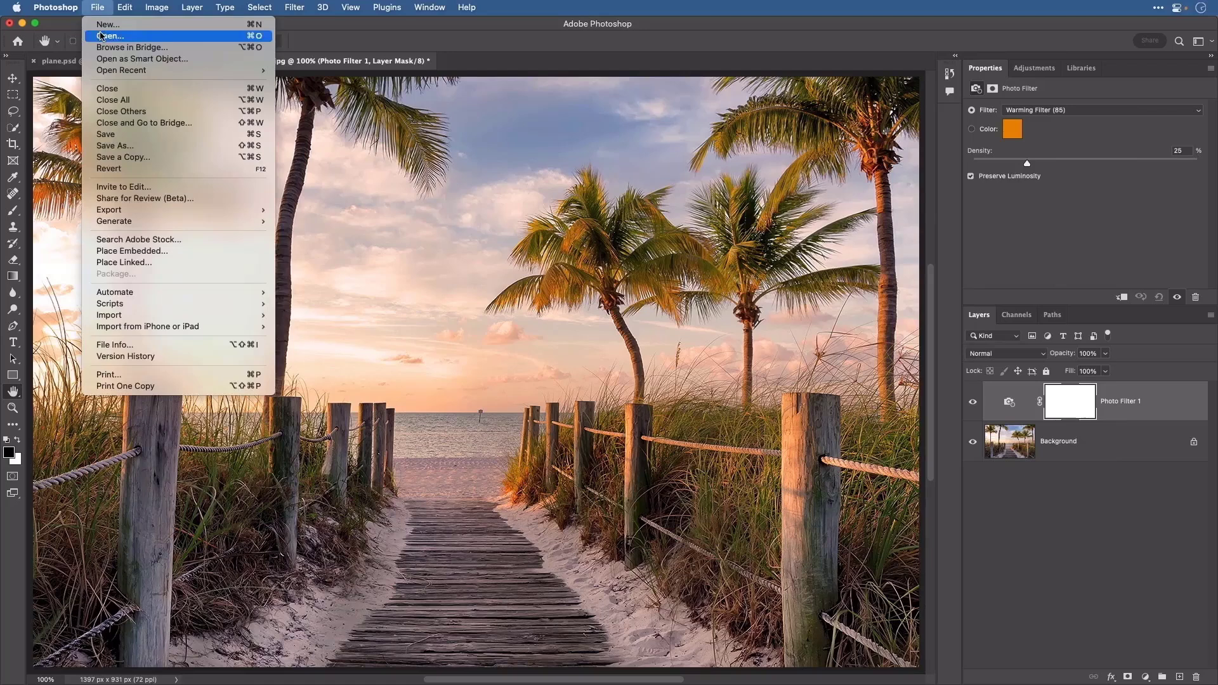
{"action": "left_click", "coordinate": [139, 147]}
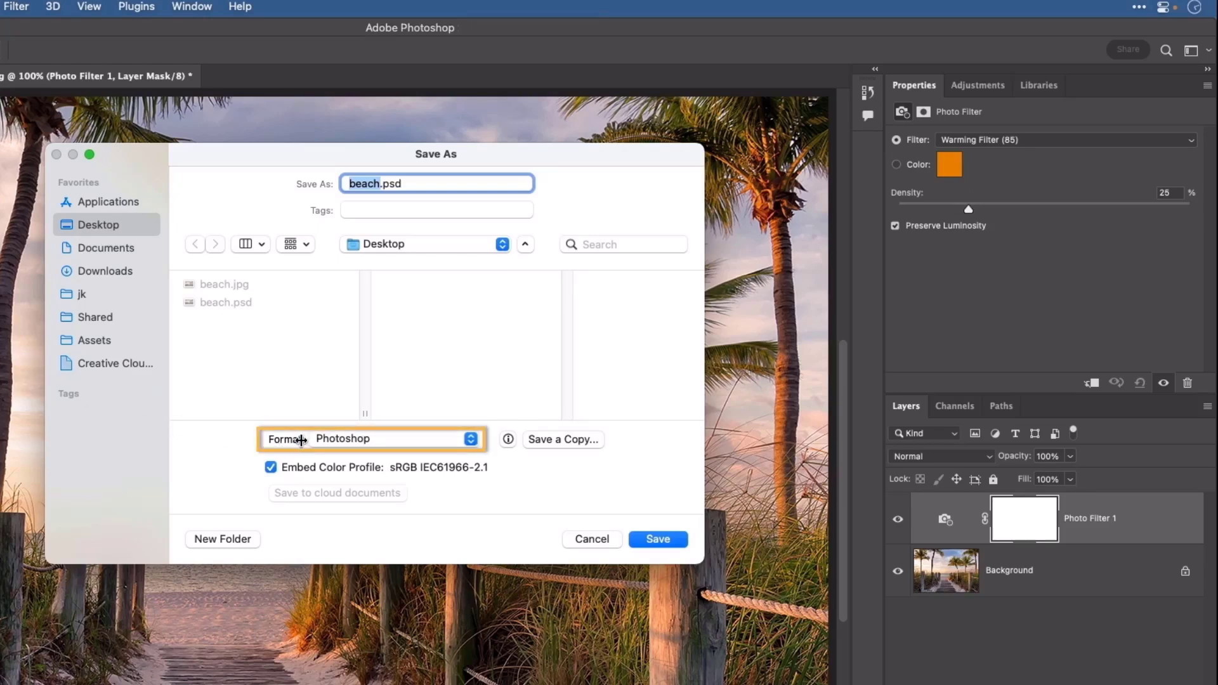
{"action": "left_click", "coordinate": [465, 439]}
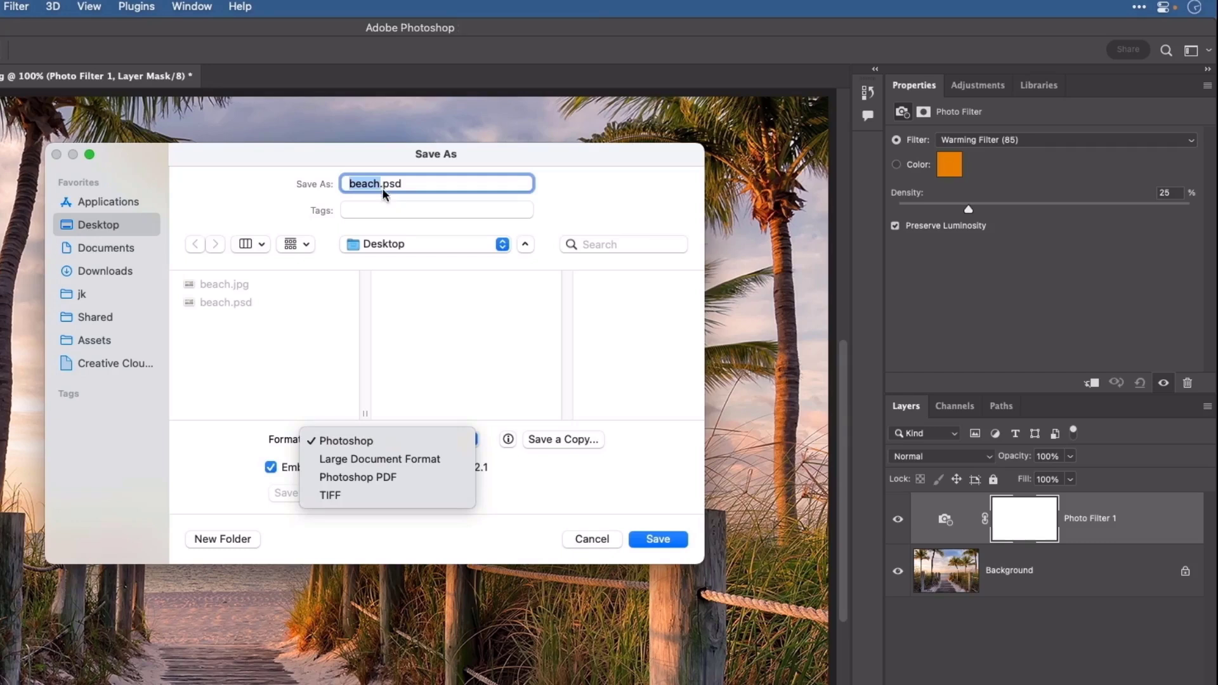
{"action": "left_click", "coordinate": [372, 441]}
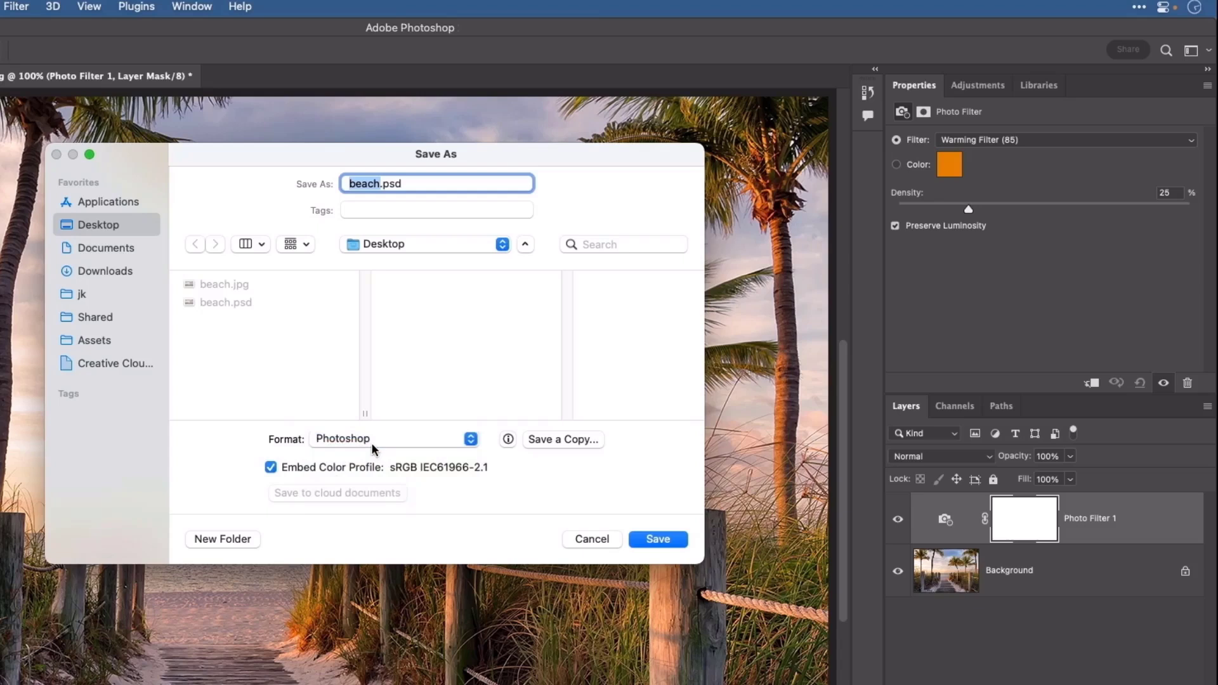
{"action": "left_click", "coordinate": [637, 537]}
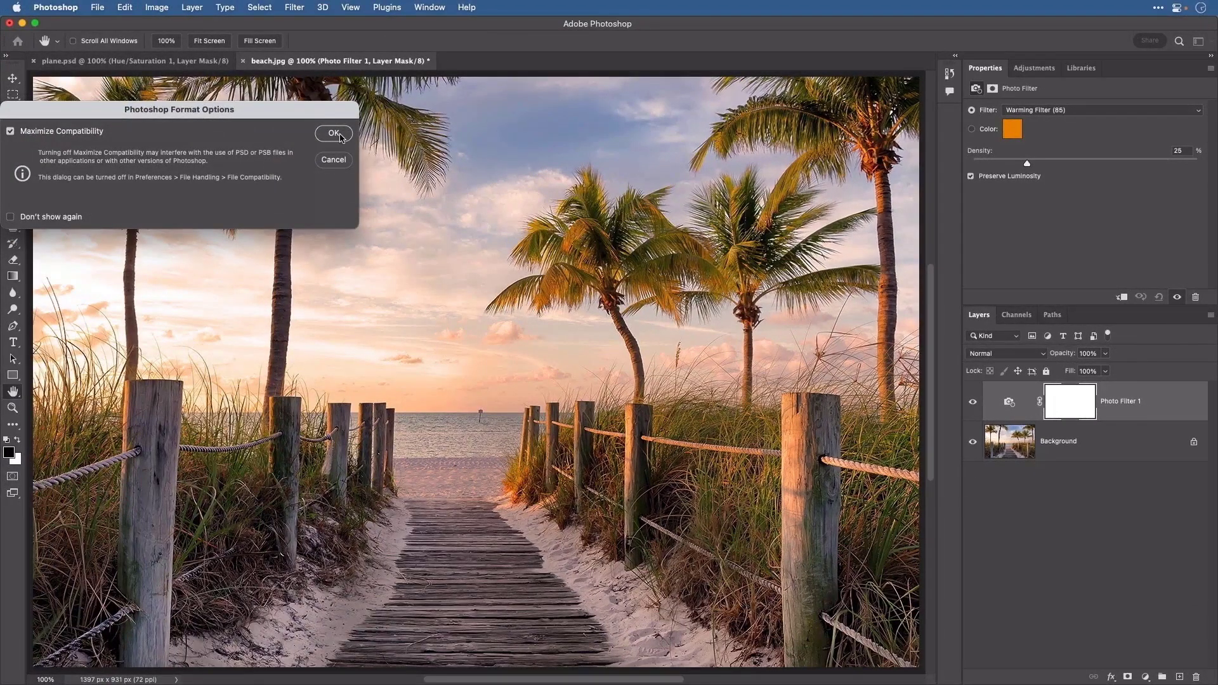
{"action": "left_click", "coordinate": [334, 133]}
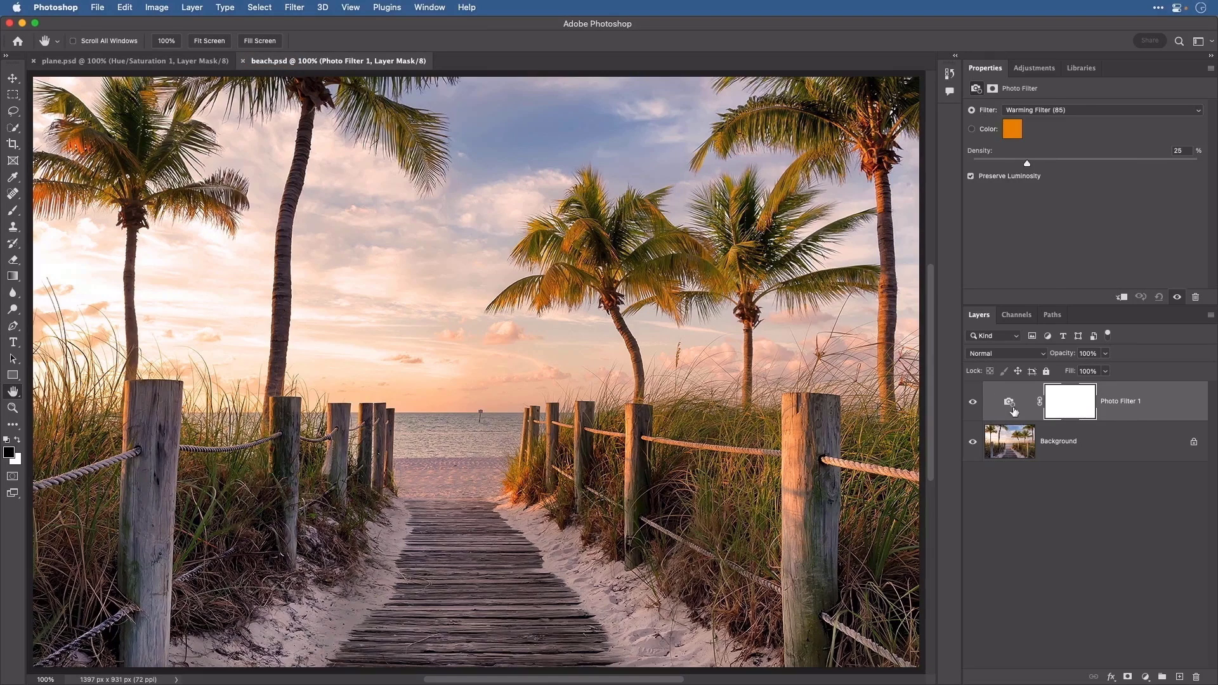
- Add a Hue/Saturation adjustment layer to the beach image and raise its saturation slightly
{"action": "left_click", "coordinate": [1146, 676]}
{"action": "left_click", "coordinate": [1151, 510]}
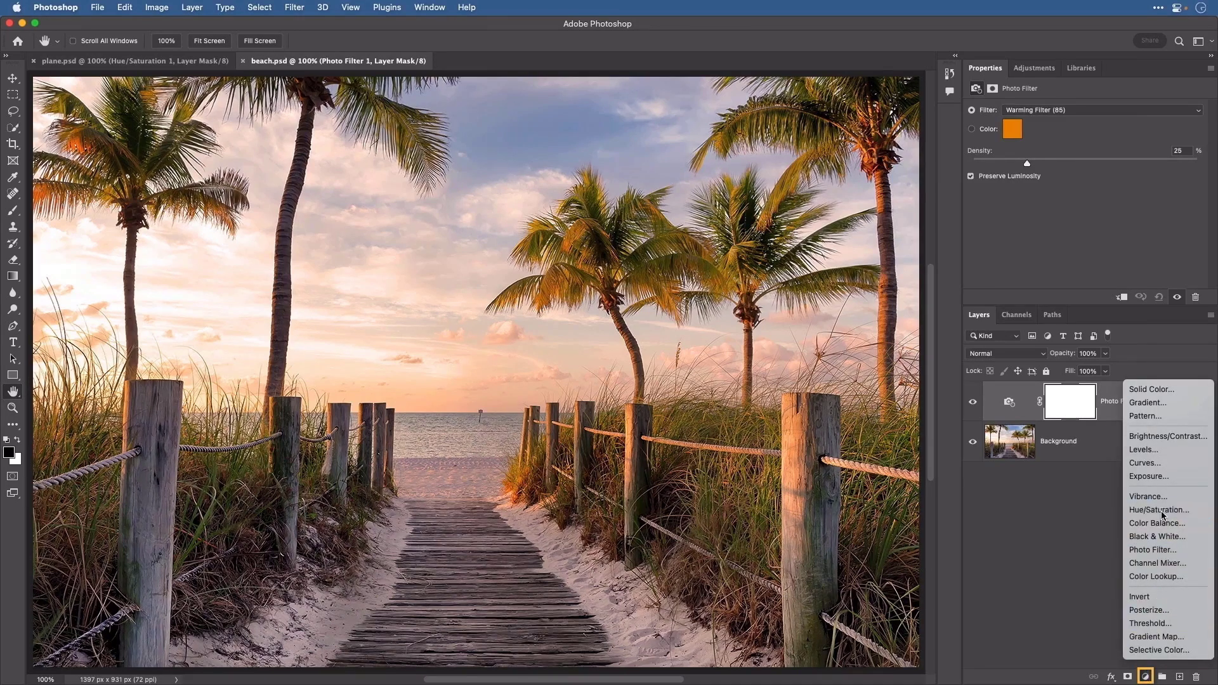
{"action": "left_click_drag", "start_coordinate": [1086, 183], "coordinate": [1097, 185]}
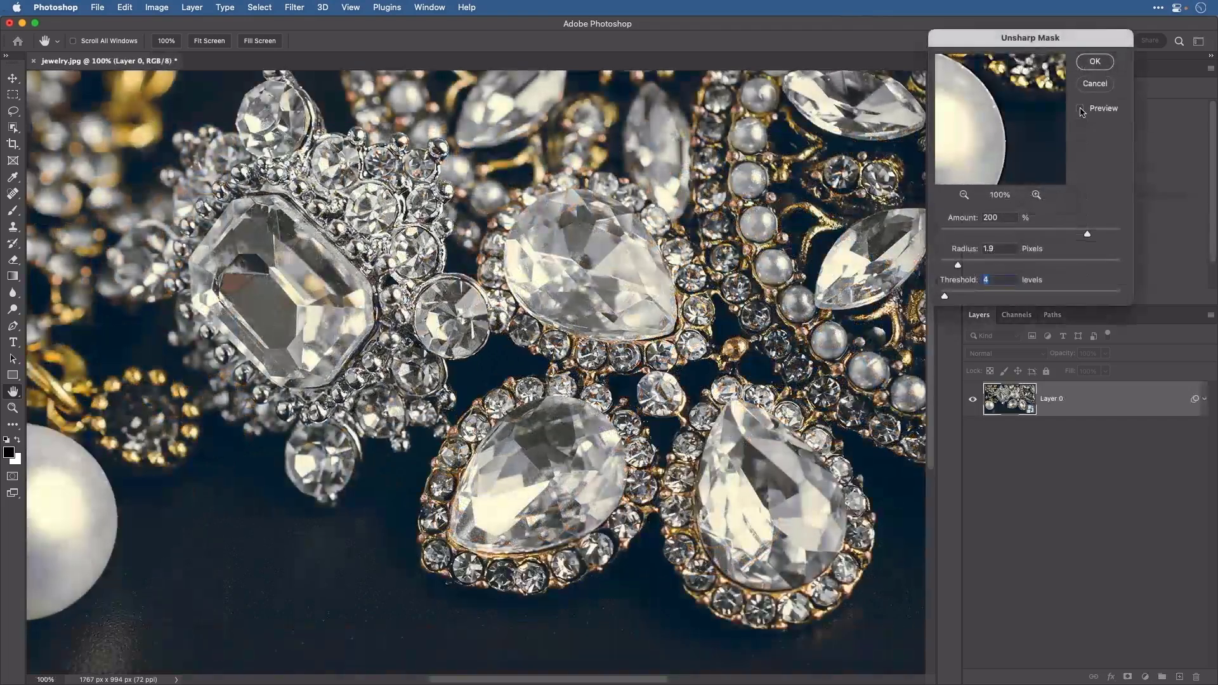
- Toggle the Unsharp Mask preview to compare the jewelry photo with and without sharpening
{"action": "left_click", "coordinate": [1081, 110]}
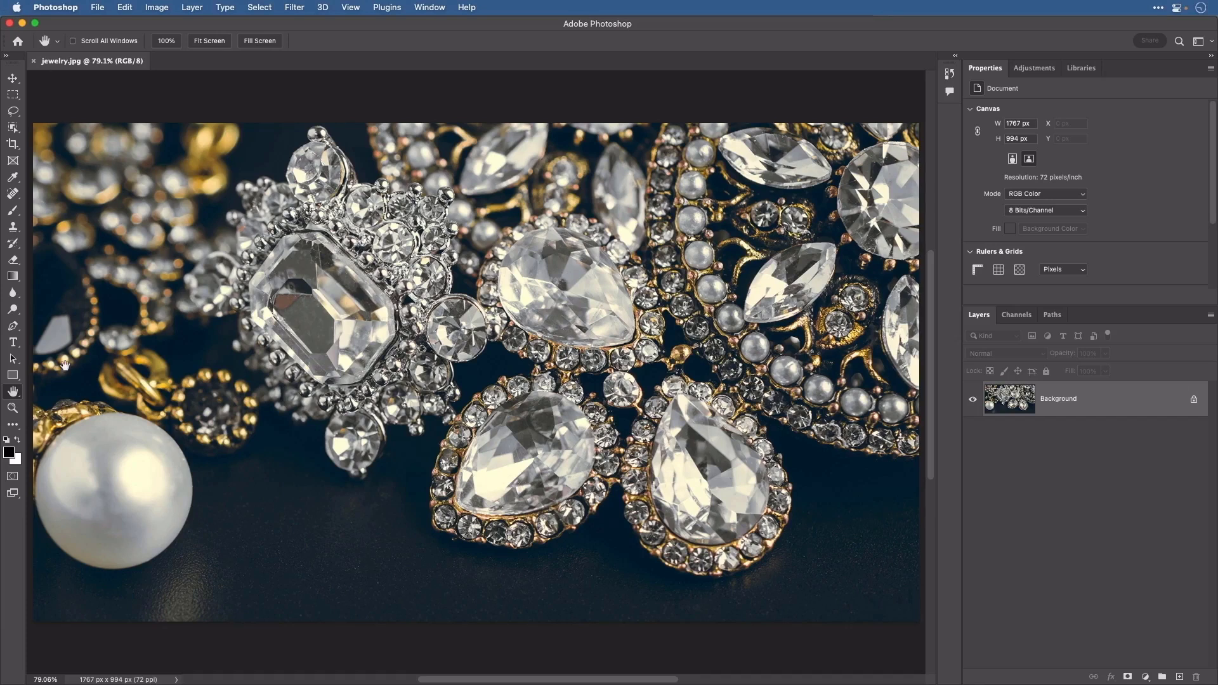
- View the jewelry photo at 100% and convert its background layer for Smart Filters
{"action": "double_click", "coordinate": [13, 408]}
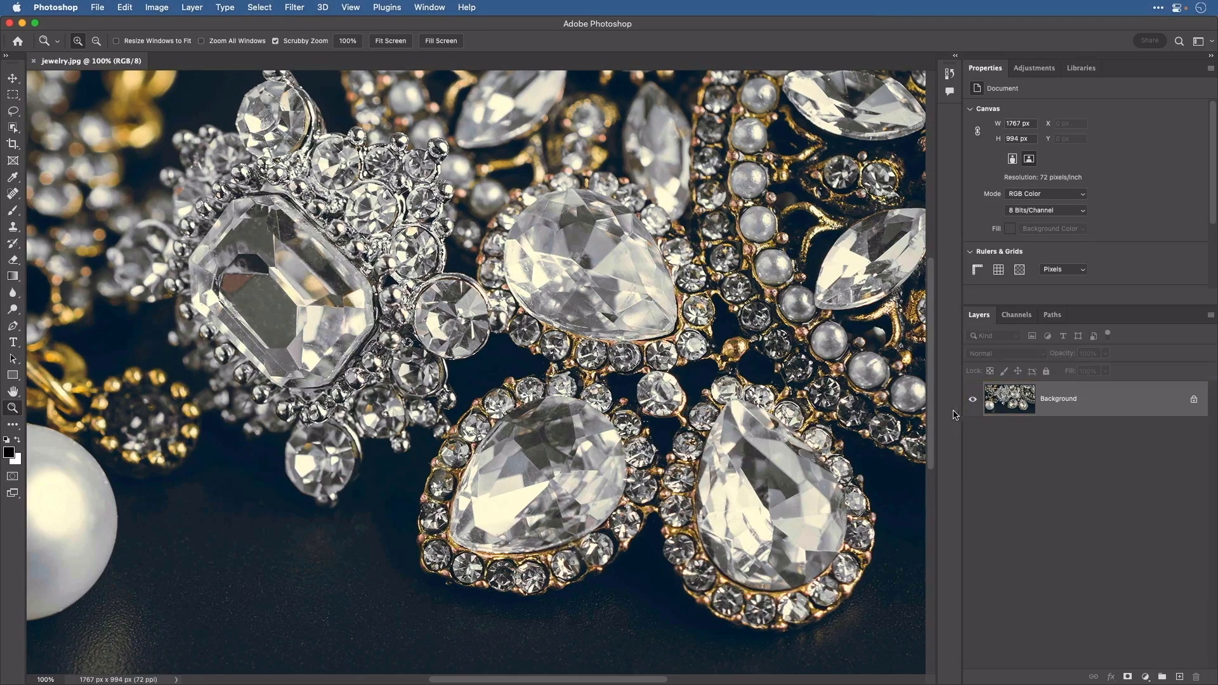
{"action": "left_click", "coordinate": [294, 7]}
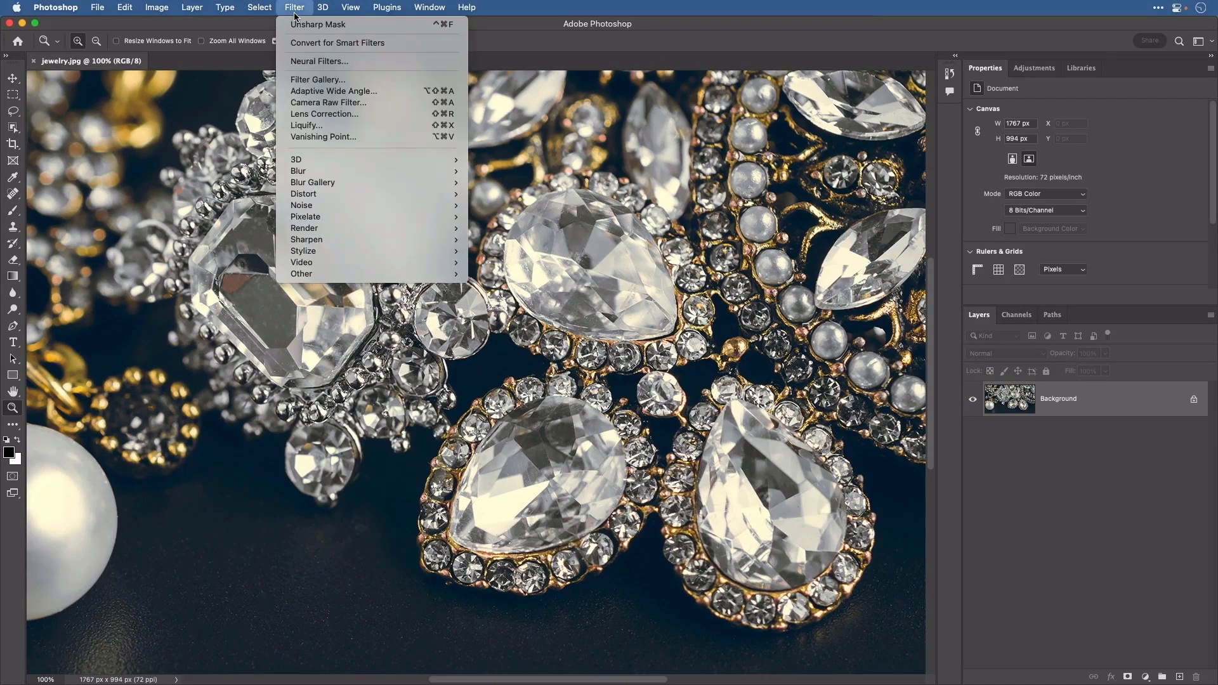
{"action": "left_click", "coordinate": [285, 45]}
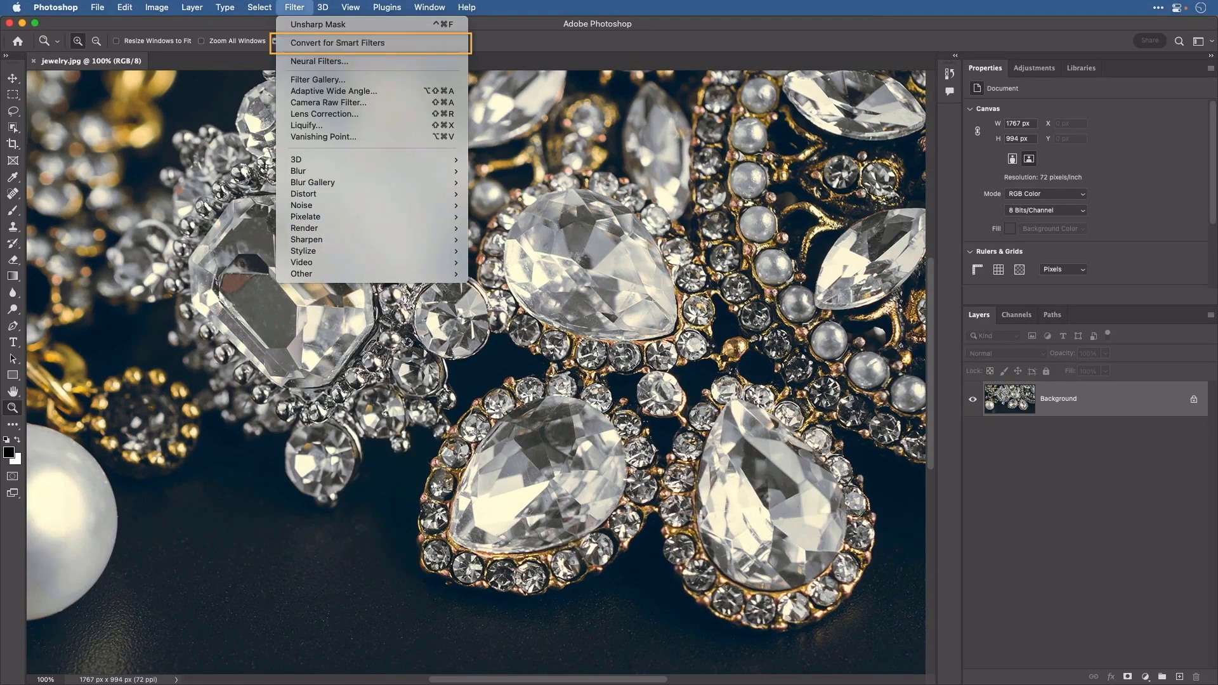
{"action": "left_click", "coordinate": [585, 261]}
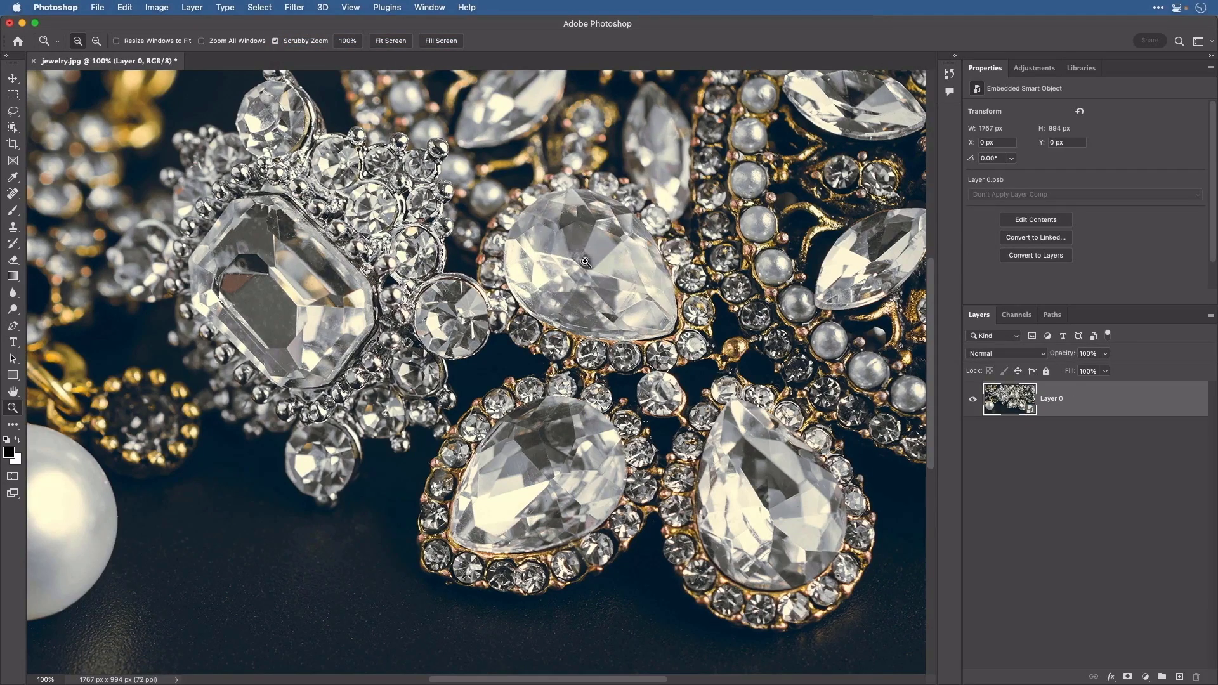
- Start the Unsharp Mask filter on the jewelry layer and centre its preview on the large pearl's edge
{"action": "left_click", "coordinate": [291, 9]}
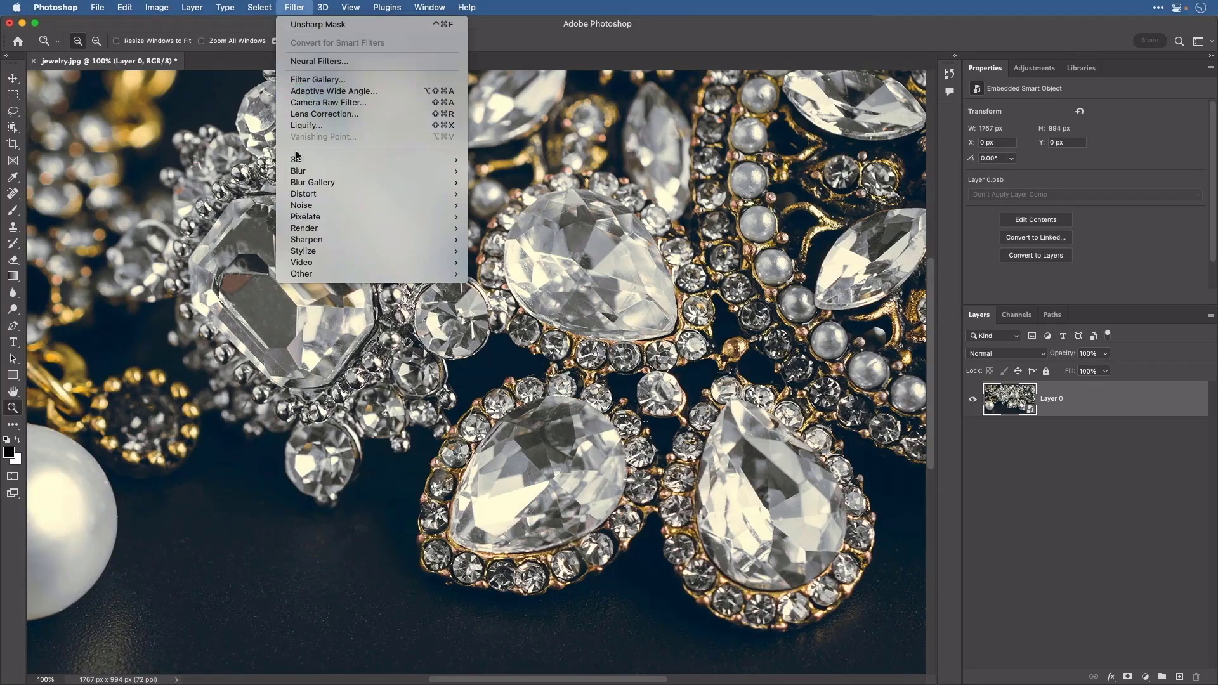
{"action": "mouse_move", "coordinate": [371, 242]}
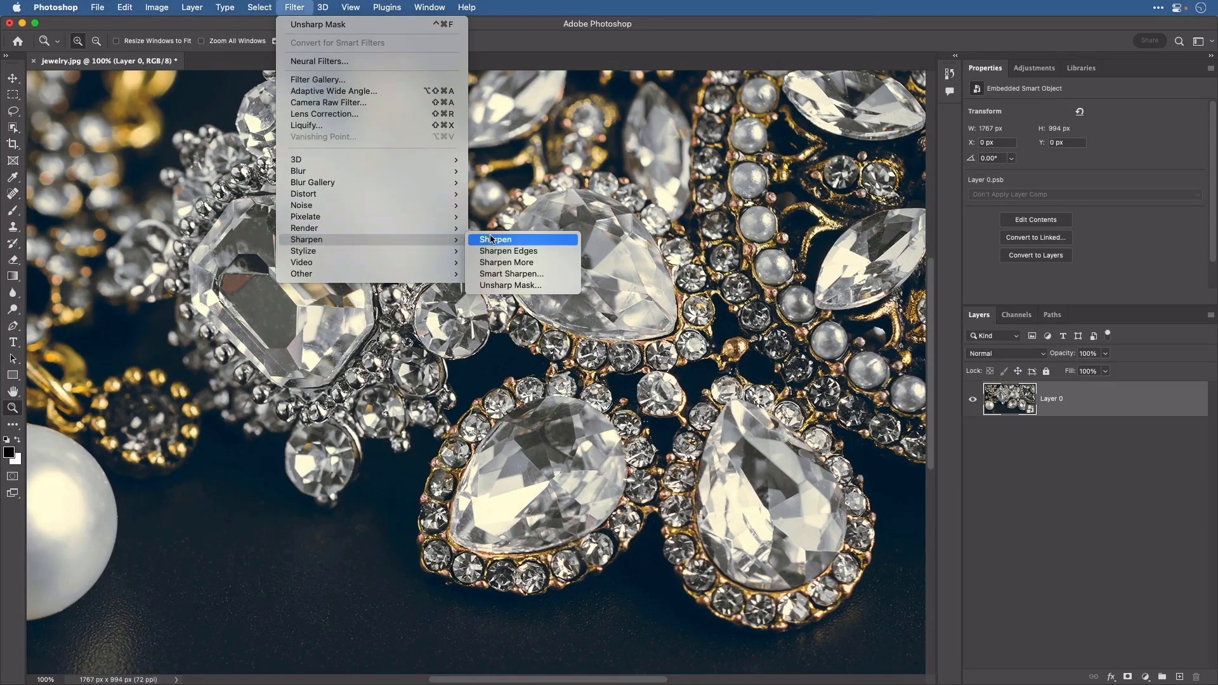
{"action": "left_click", "coordinate": [476, 287]}
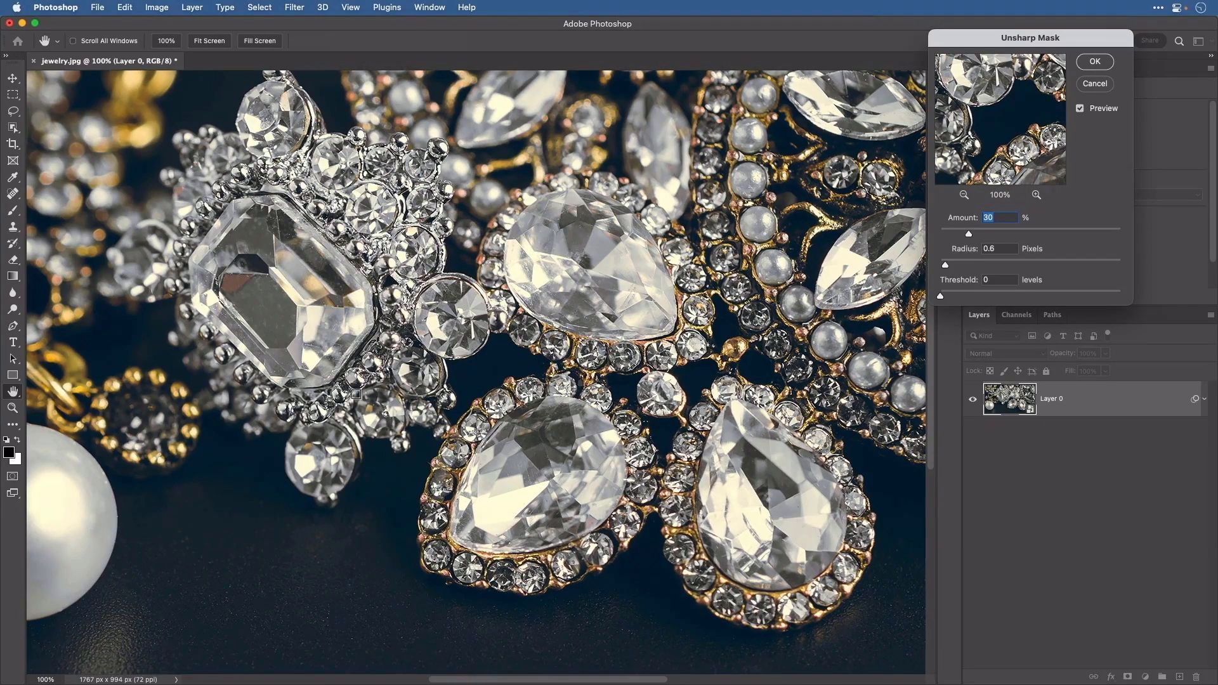
{"action": "left_click", "coordinate": [113, 497]}
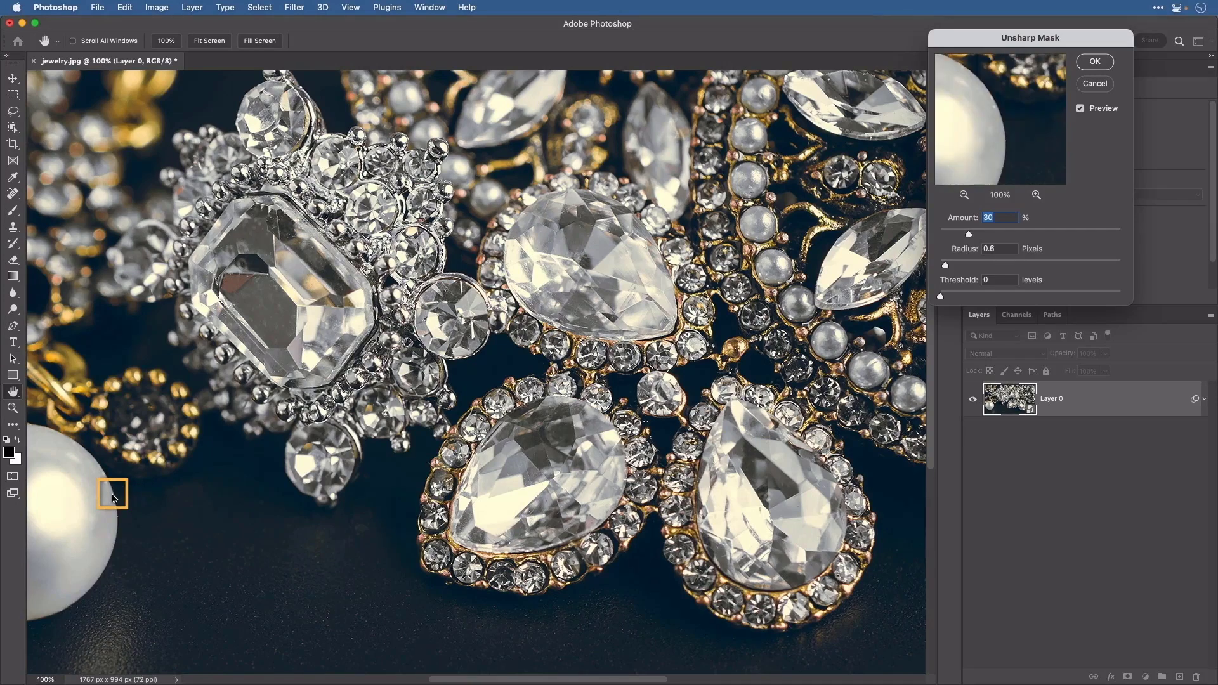